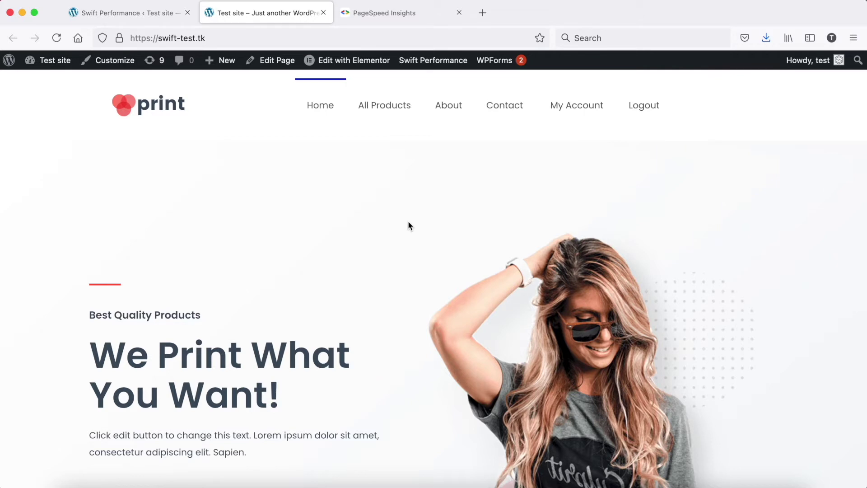
left_click(371, 13)
left_click(371, 175)
type("https://swift-test.tk/")
key("Return")
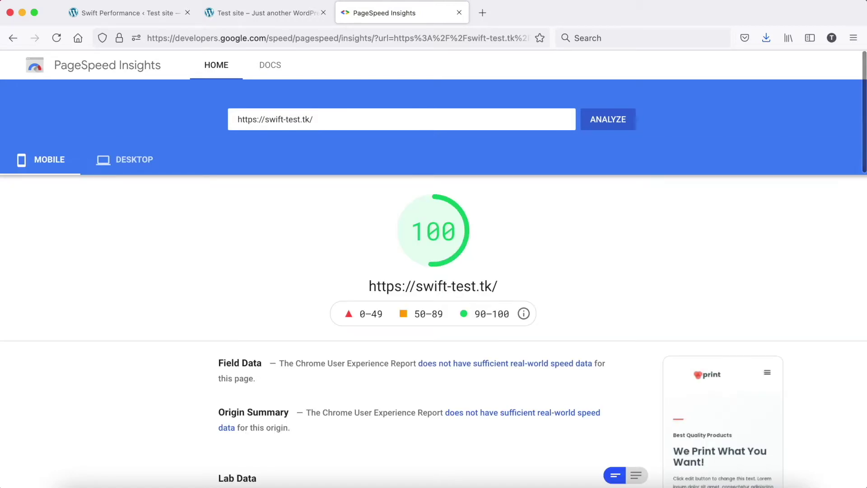
scroll(615, 368, "down", 2)
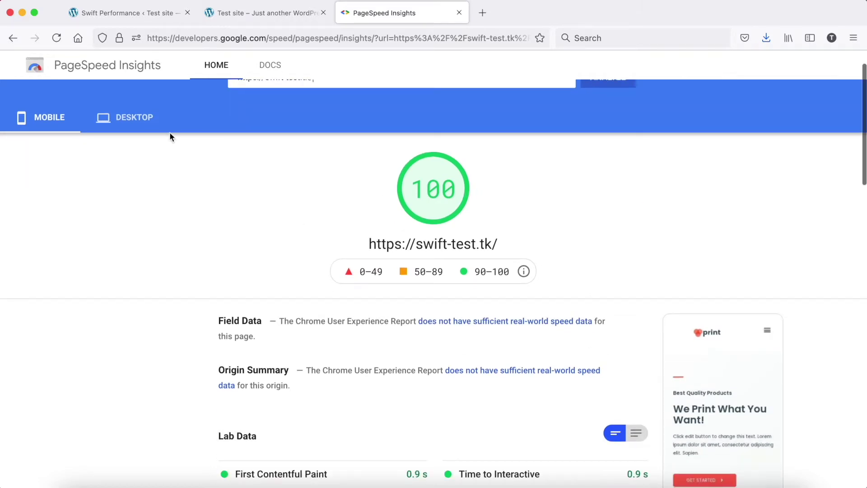
left_click(141, 128)
left_click(27, 120)
In the Swift Performance general caching settings, enable Caching for logged in users and Shared Logged in Cache.
left_click(150, 13)
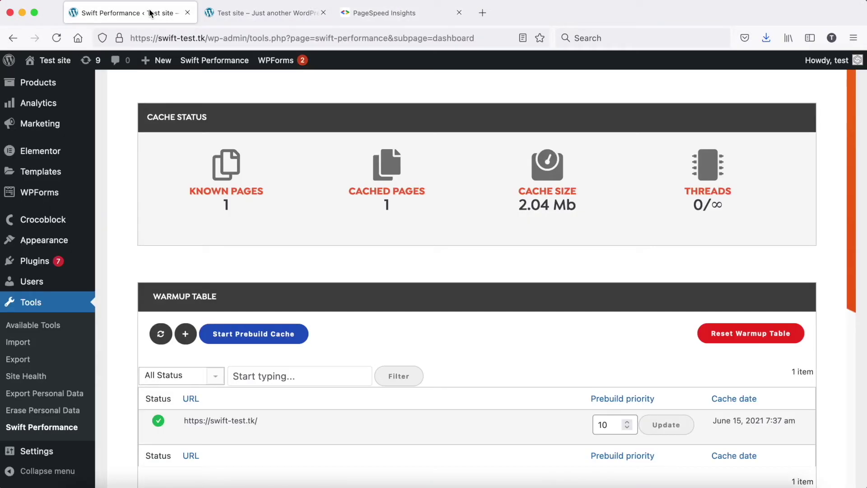
mouse_move(227, 62)
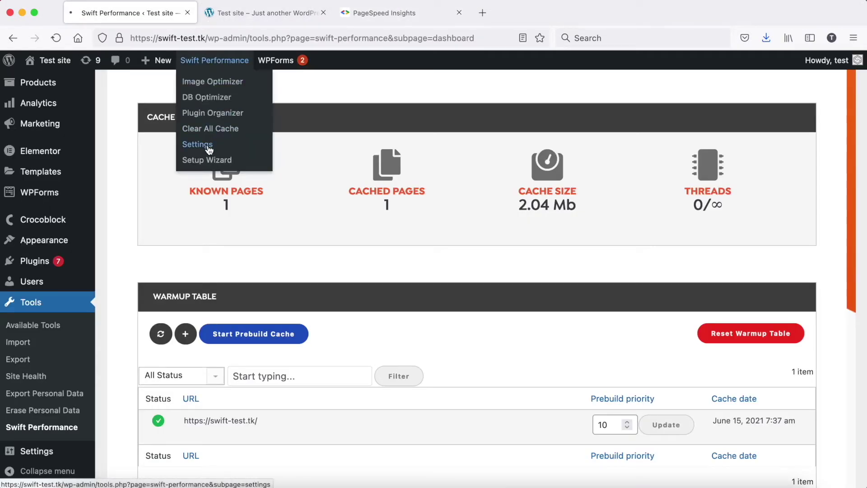
left_click(207, 145)
scroll(284, 191, "down", 10)
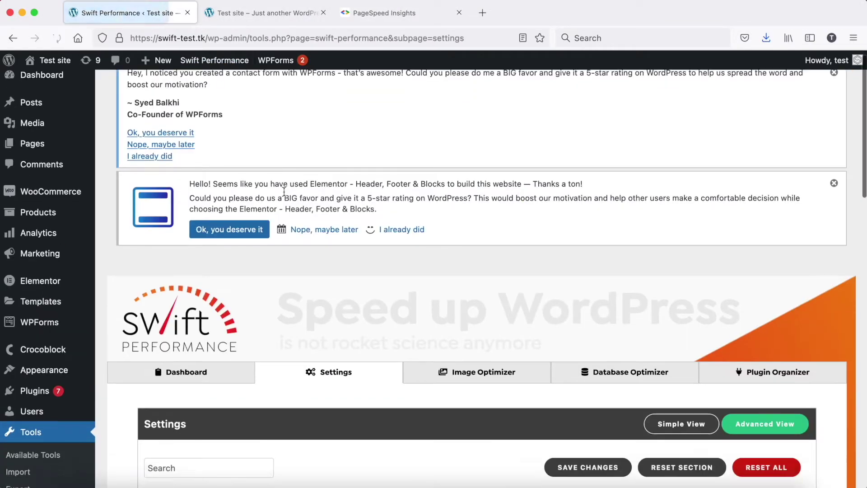
left_click(197, 249)
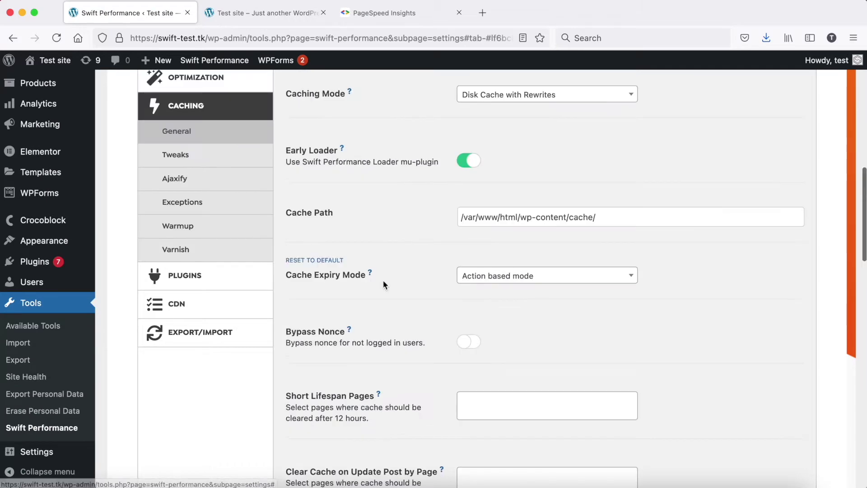
scroll(372, 259, "down", 3)
scroll(371, 258, "down", 8)
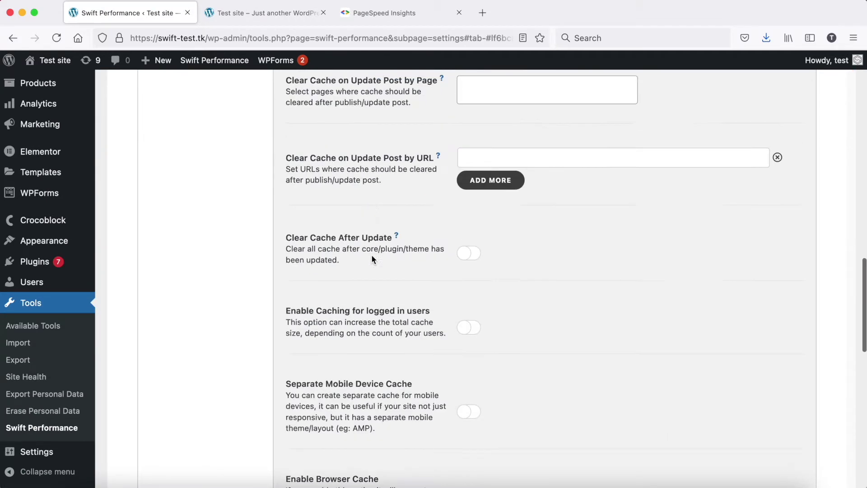
left_click(476, 212)
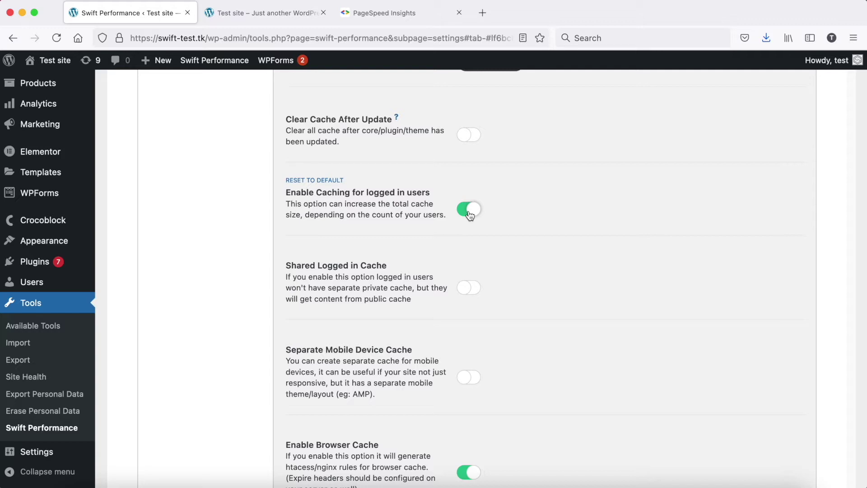
left_click(468, 289)
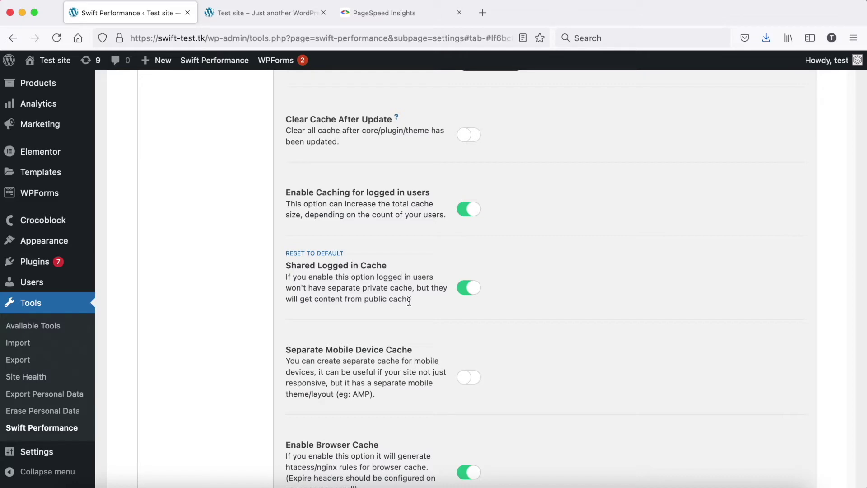
Save the caching settings and clear the cache affected by the modifications.
scroll(409, 302, "up", 15)
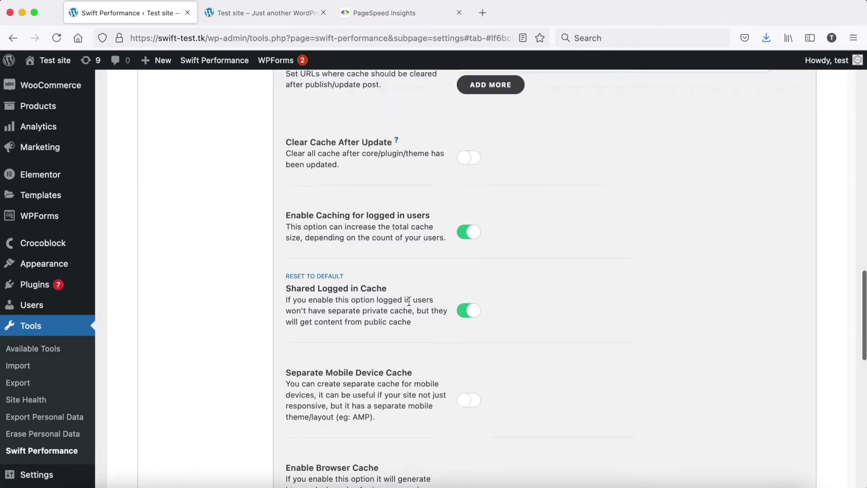
left_click(596, 144)
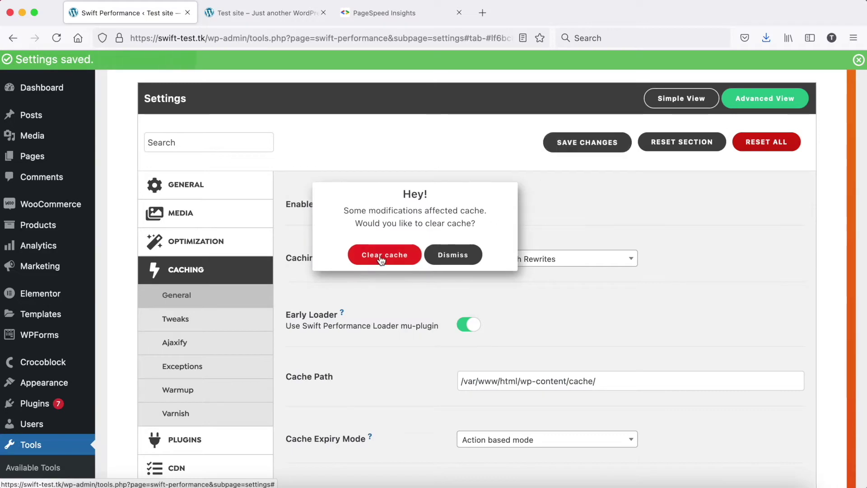
left_click(381, 256)
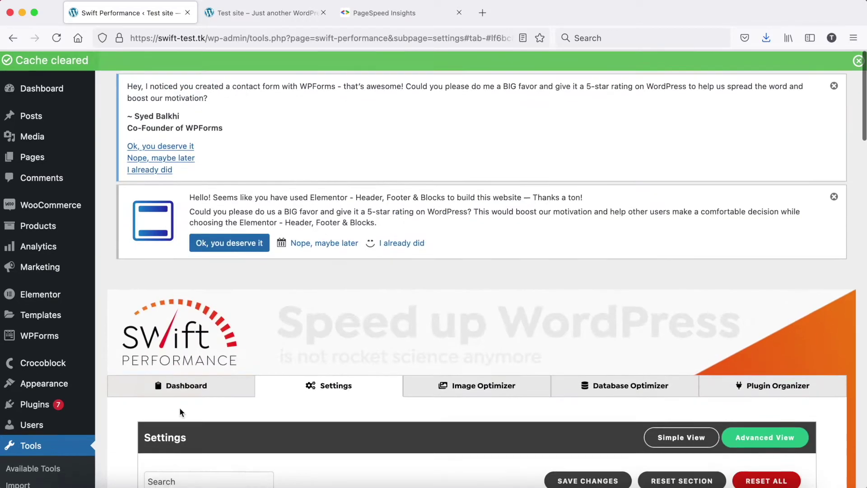
Check the cache status on the Swift Performance dashboard, and reload the site's home page to inspect its header links and products.
left_click(181, 385)
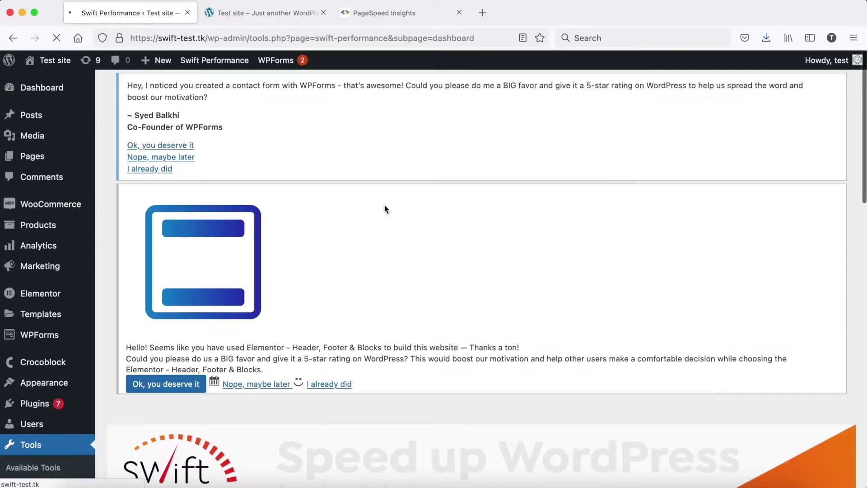
scroll(384, 204, "down", 10)
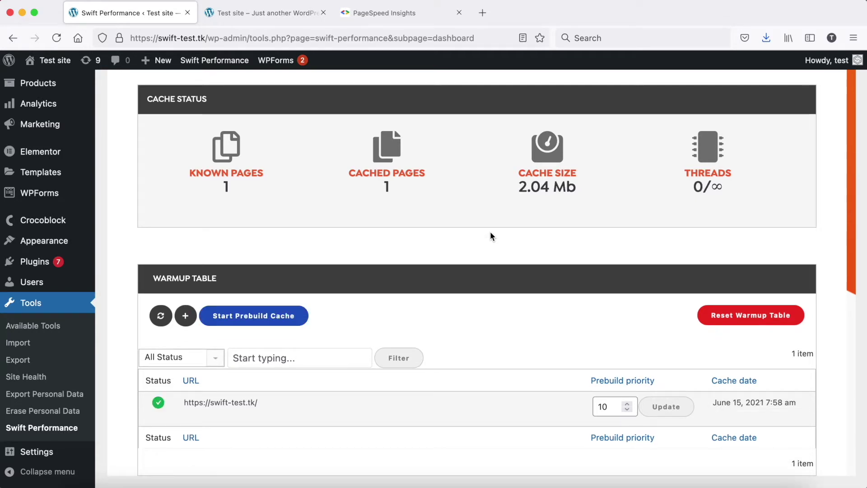
left_click(268, 17)
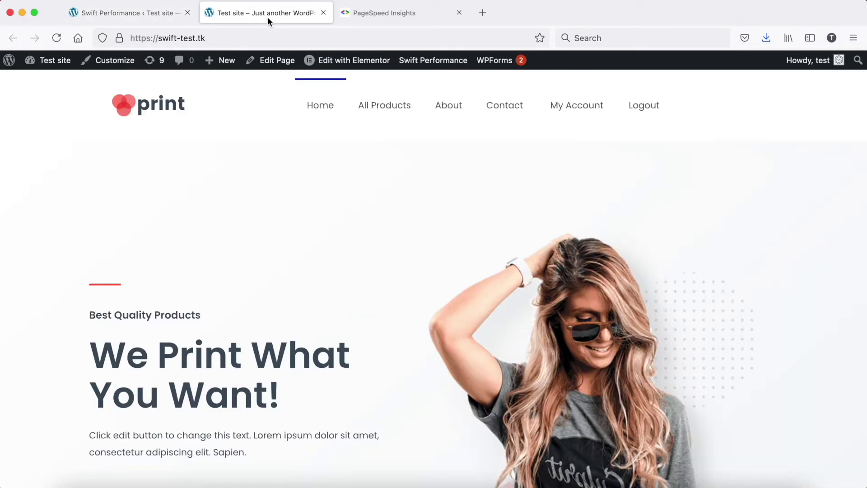
key("super+r")
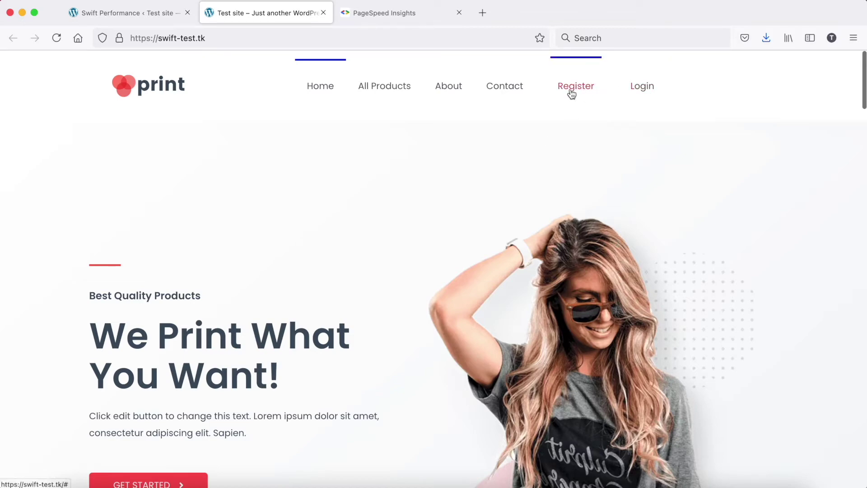
scroll(565, 237, "down", 10)
scroll(565, 238, "down", 5)
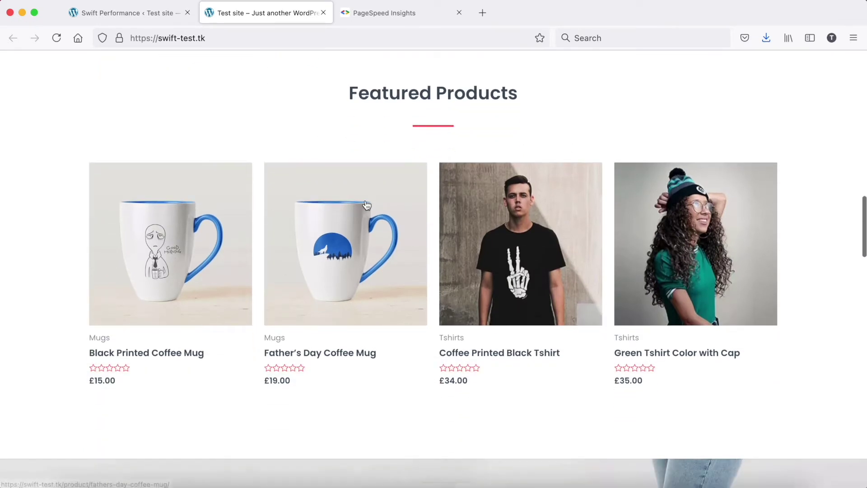
scroll(366, 203, "up", 15)
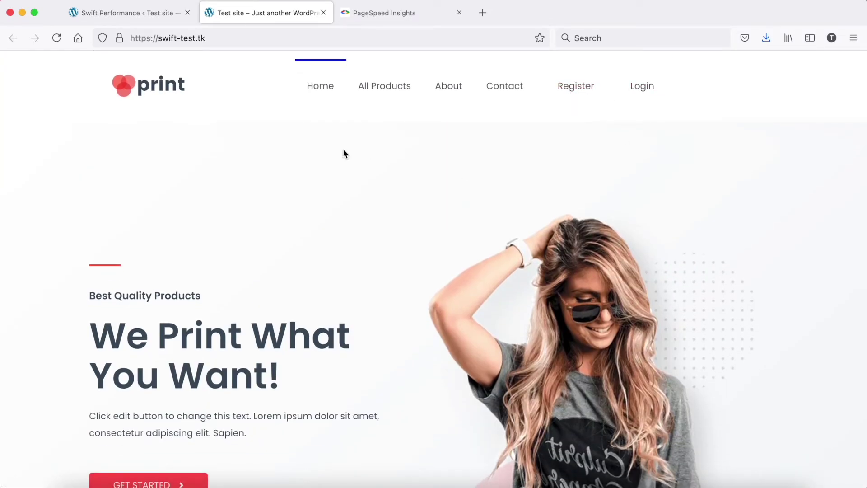
Enable Lazyload Elementor Widgets in the Swift Performance plugin settings for Elementor and save the changes.
left_click(143, 10)
scroll(240, 158, "up", 10)
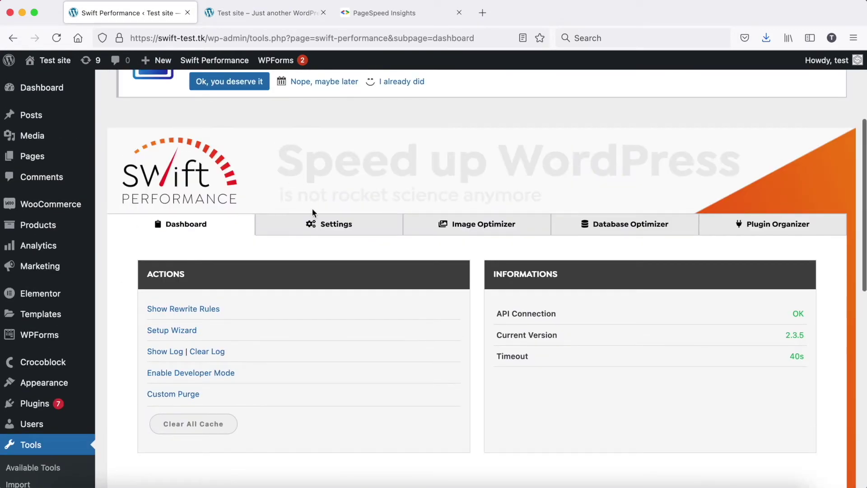
left_click(318, 223)
scroll(359, 278, "down", 10)
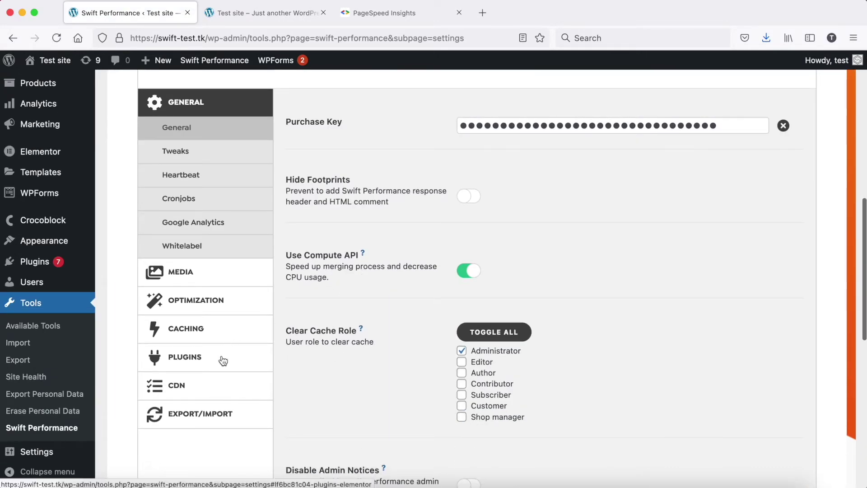
left_click(223, 360)
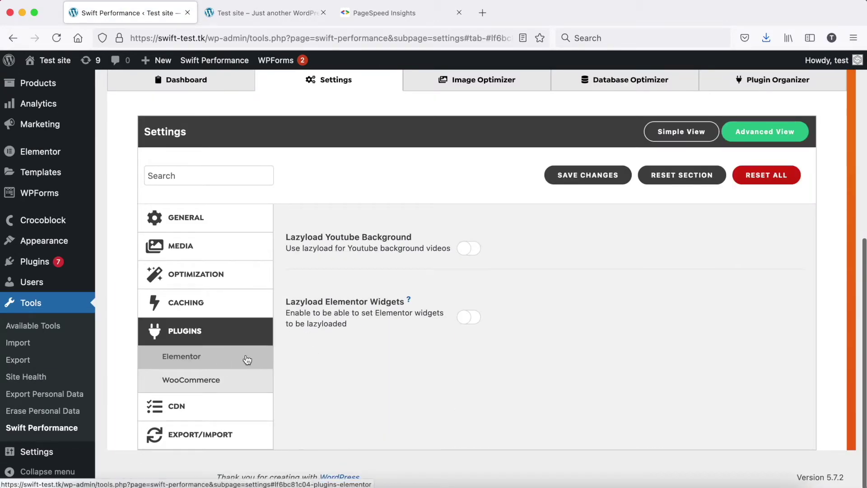
left_click(465, 317)
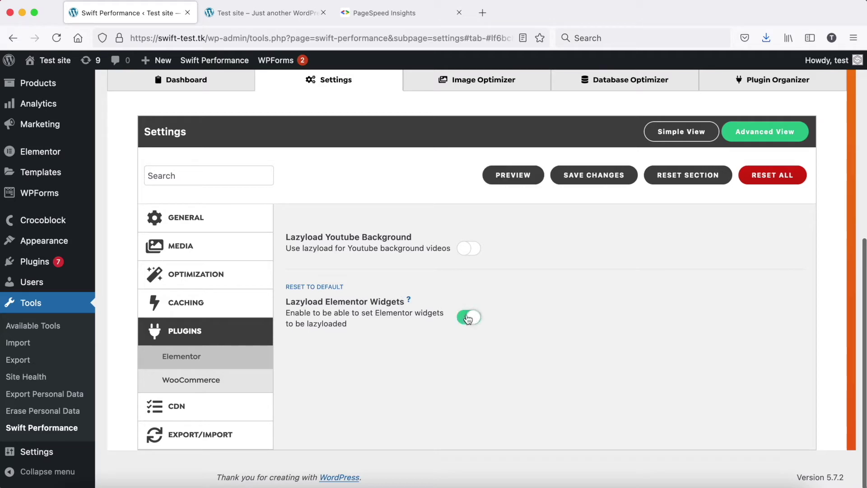
left_click(599, 176)
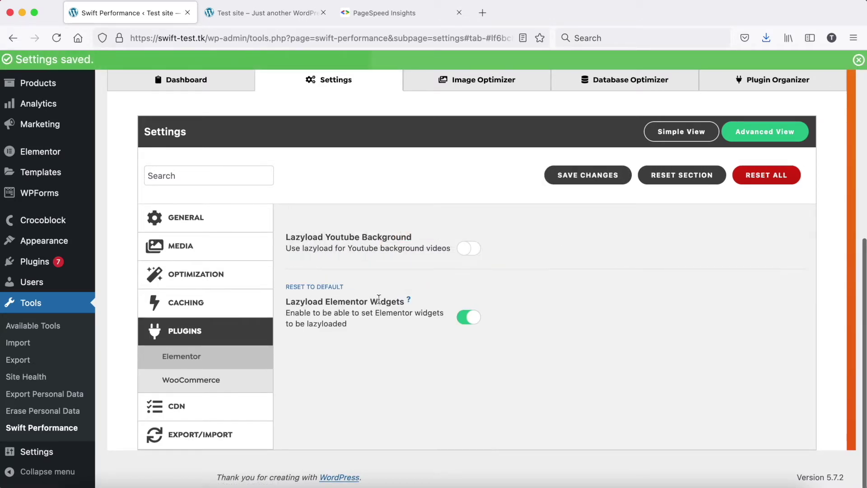
Open the Home front page from the site's page list for editing in Elementor.
scroll(172, 195, "up", 2)
scroll(150, 177, "up", 3)
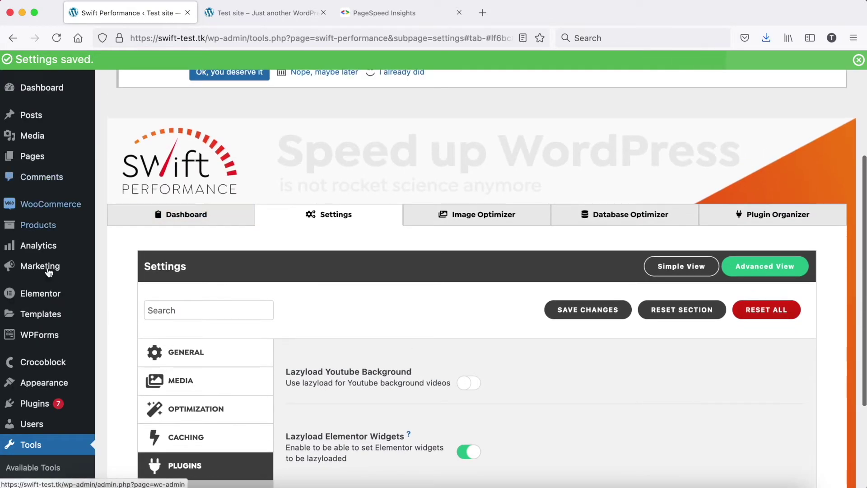
left_click(48, 159)
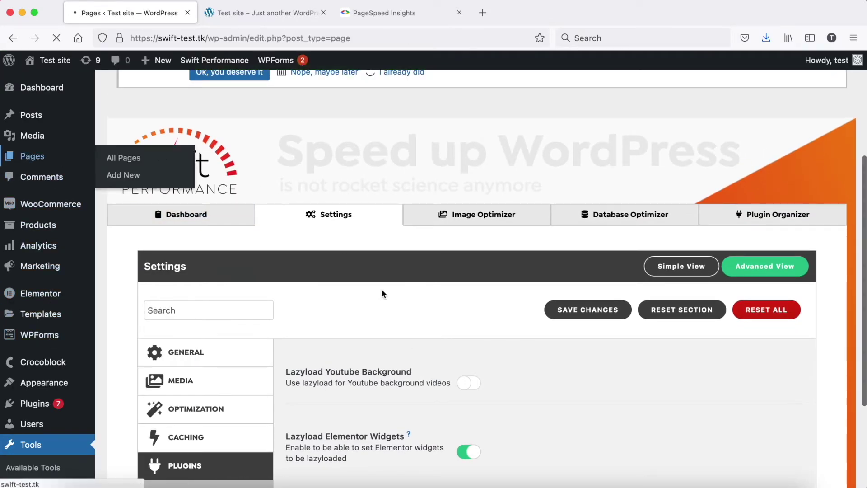
scroll(381, 291, "down", 5)
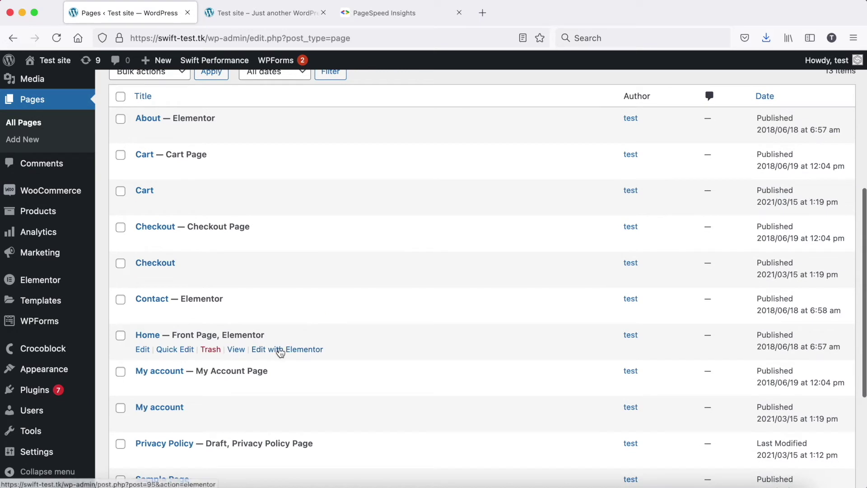
left_click(143, 349)
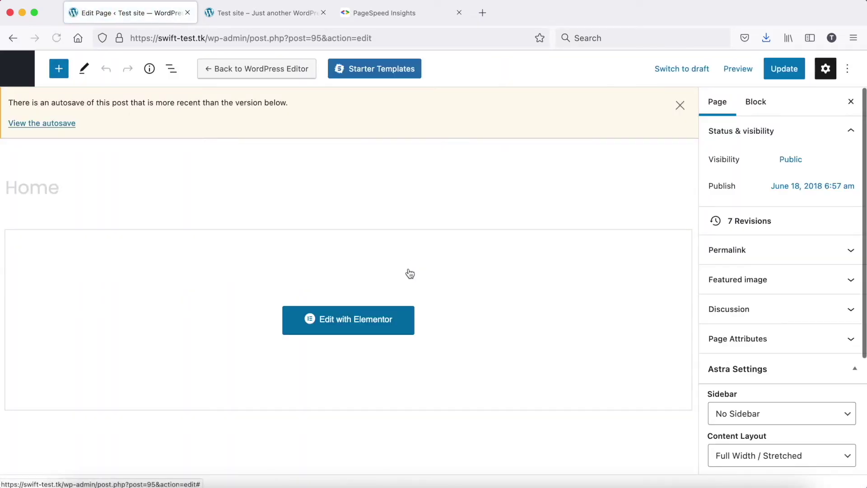
left_click(361, 332)
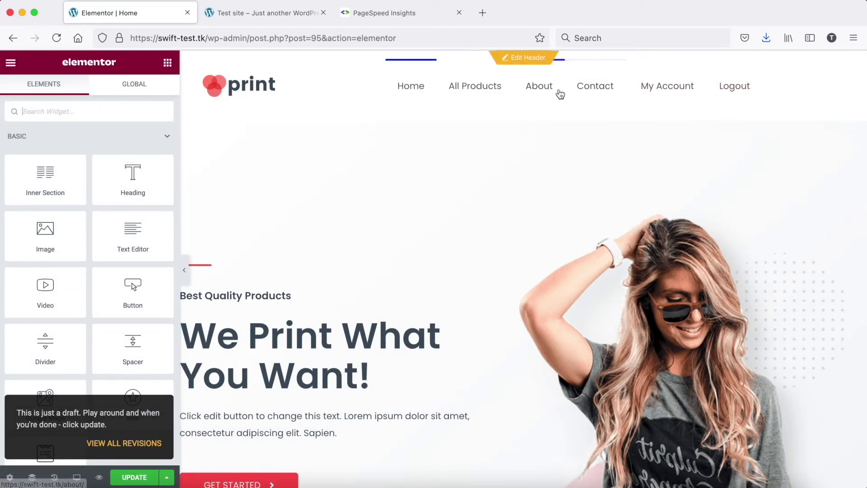
Switch from the page content to editing the header, saving the pending page changes.
left_click(531, 60)
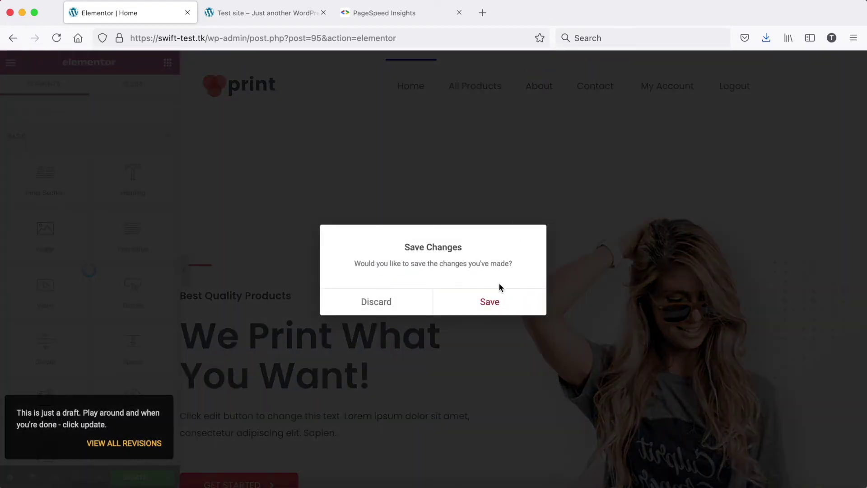
left_click(484, 303)
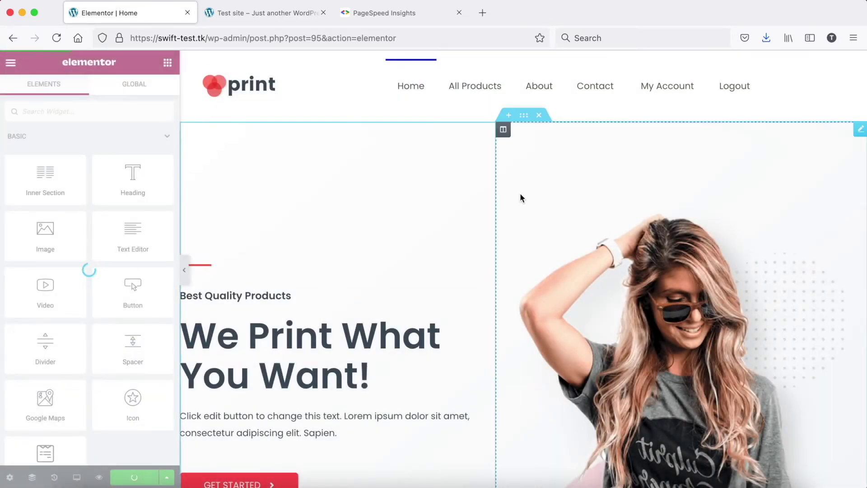
left_click(526, 62)
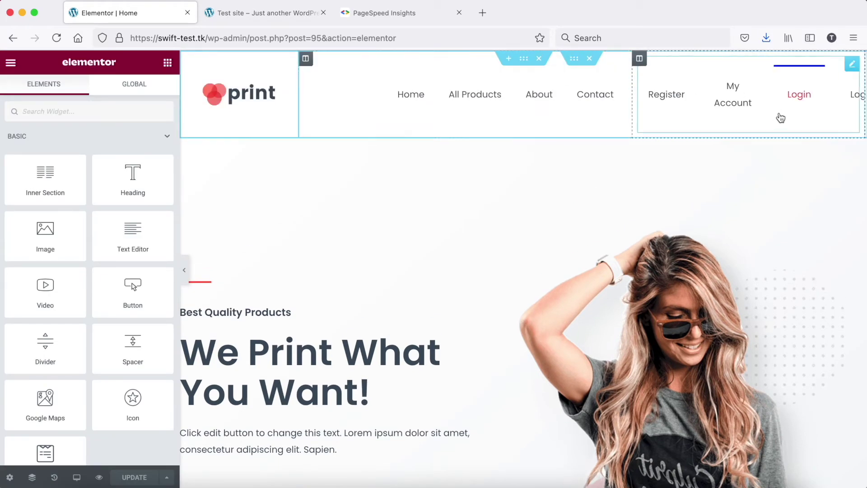
Enable Lazyload for the header's Auth Links widget and return to editing the page content, saving the header changes.
left_click(795, 119)
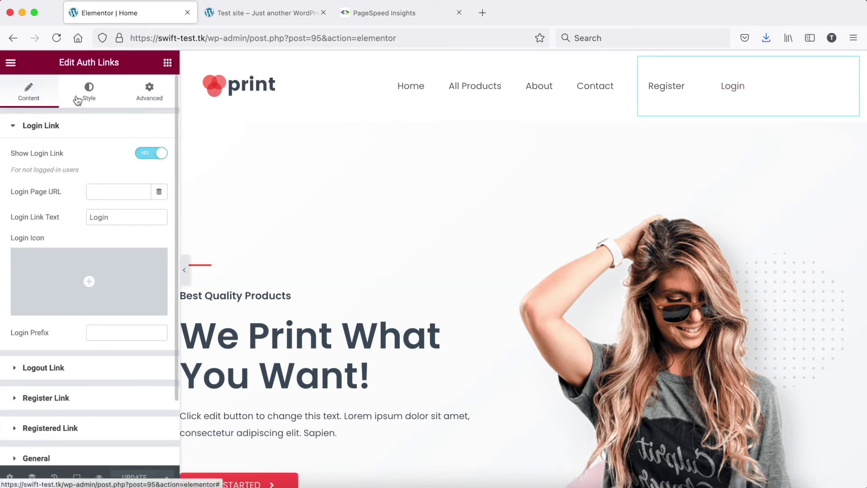
left_click(151, 101)
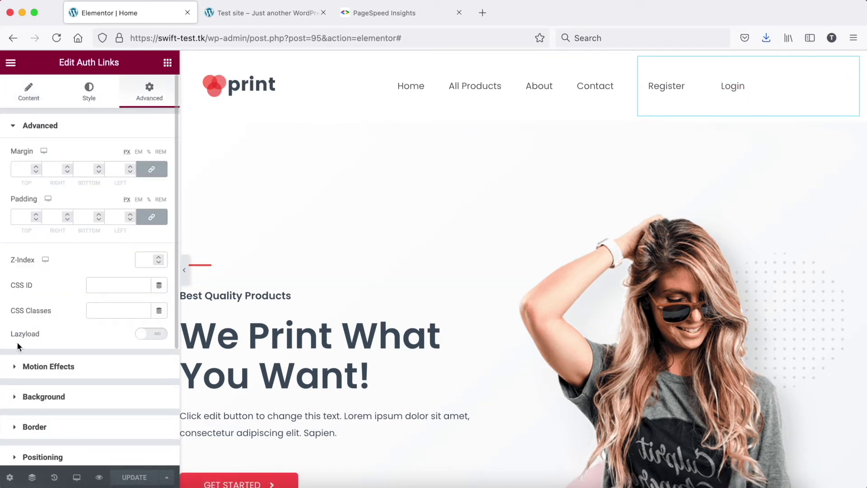
left_click(145, 334)
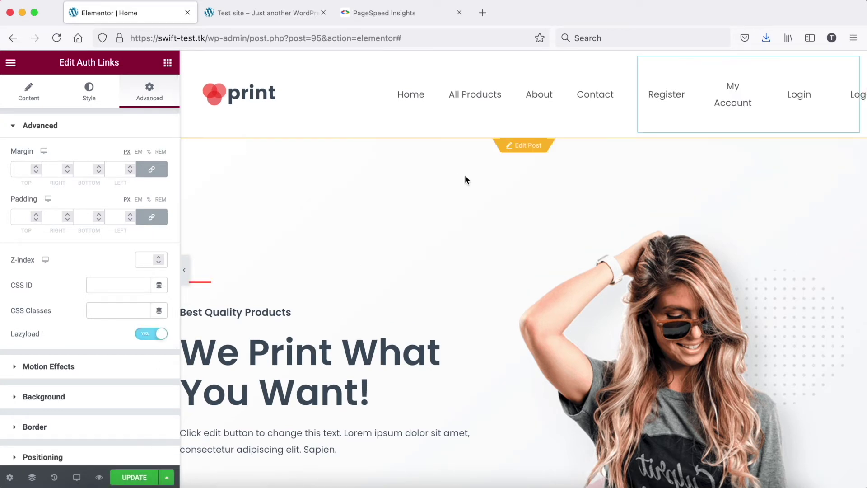
left_click(516, 147)
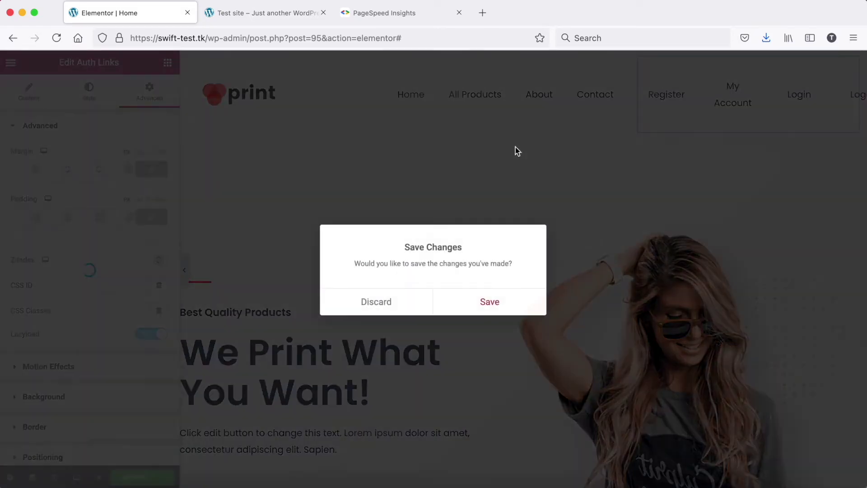
left_click(495, 293)
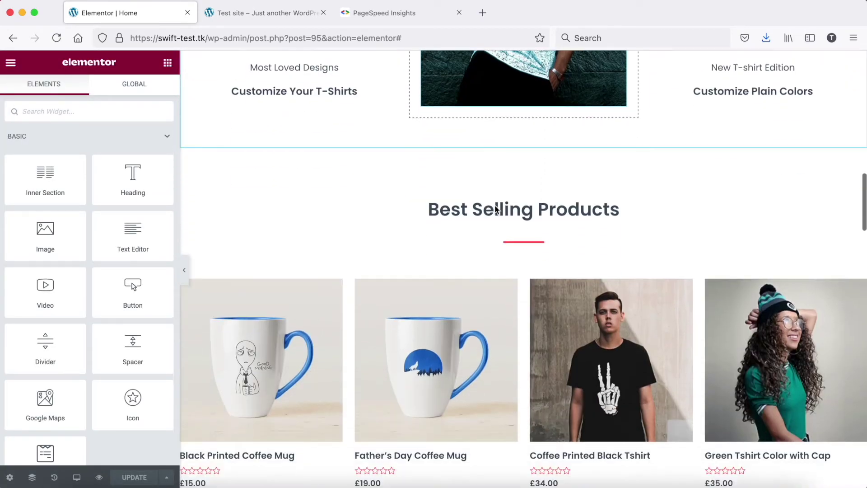
Enable Lazyload for the shortcode widget under Best Selling Products and save the page.
scroll(495, 209, "down", 5)
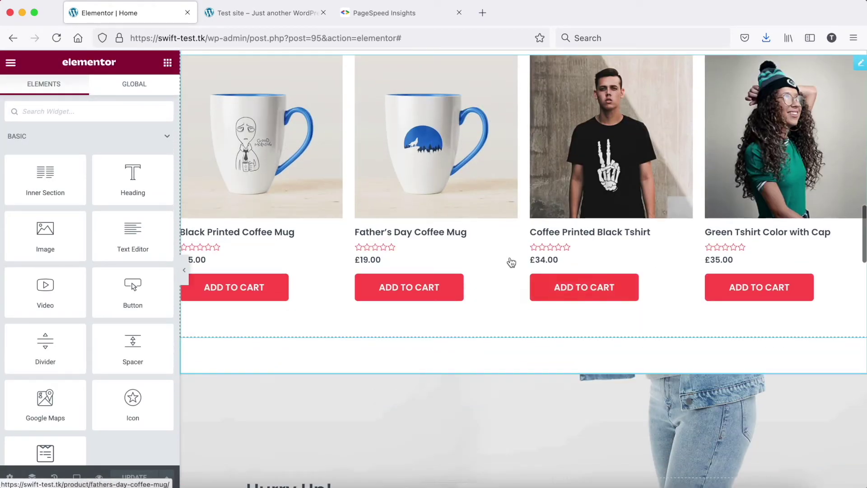
scroll(513, 263, "up", 3)
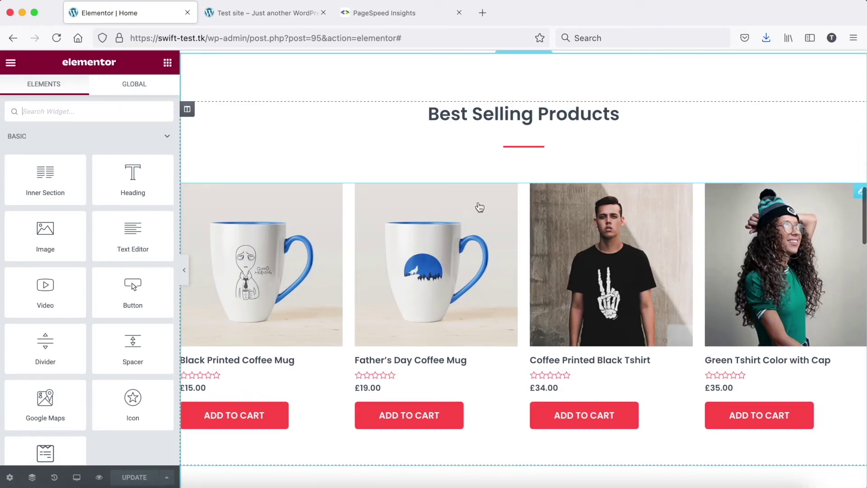
left_click(527, 222)
left_click(136, 95)
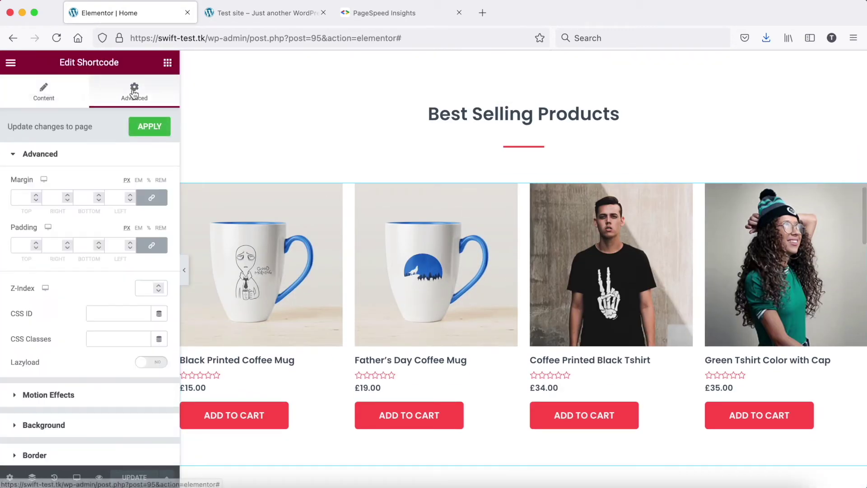
left_click(149, 362)
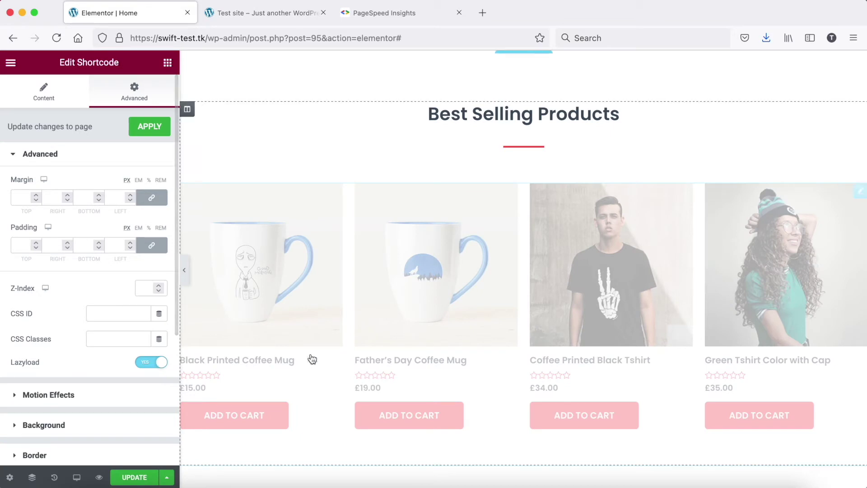
key("super+s")
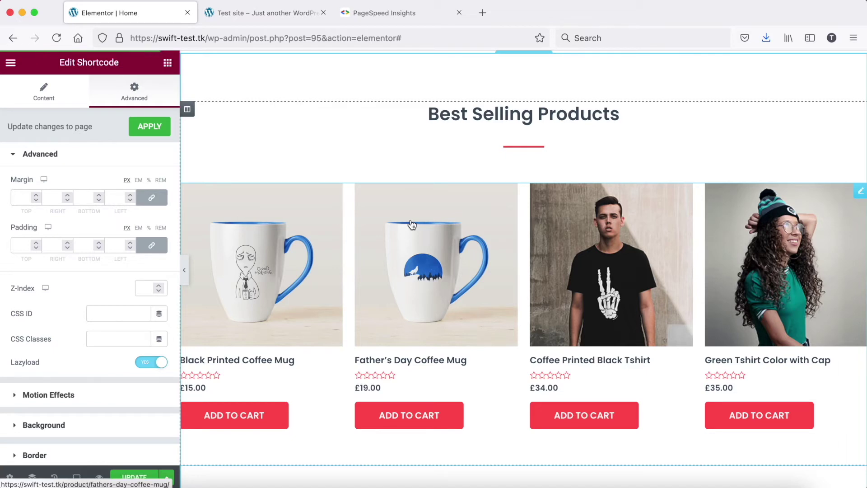
Exit the Elementor editor to the WordPress admin and check the cache status on the Swift Performance dashboard.
scroll(412, 225, "up", 15)
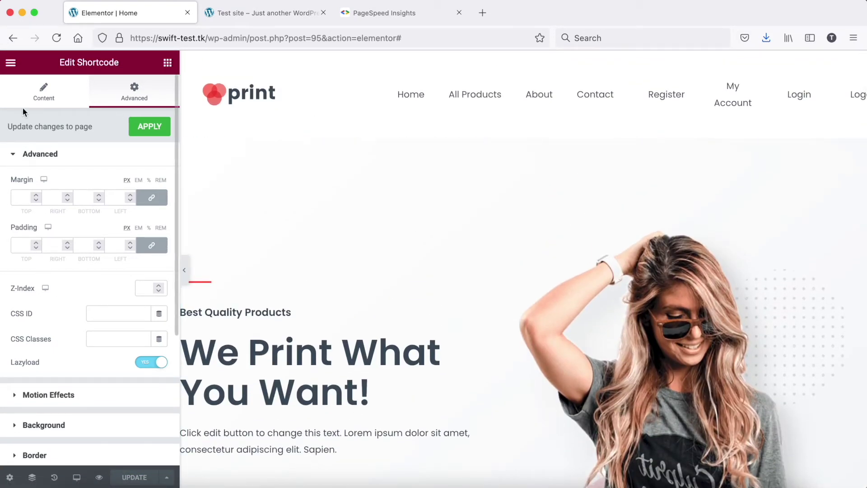
left_click(10, 64)
left_click(71, 272)
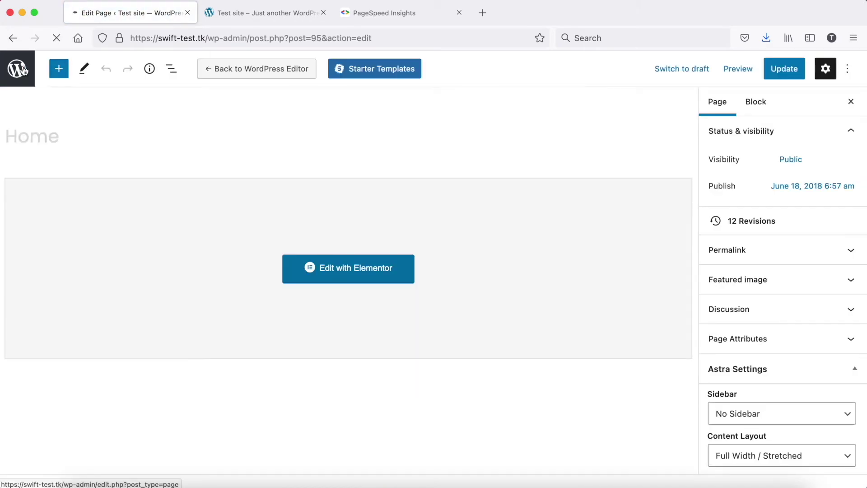
left_click(23, 69)
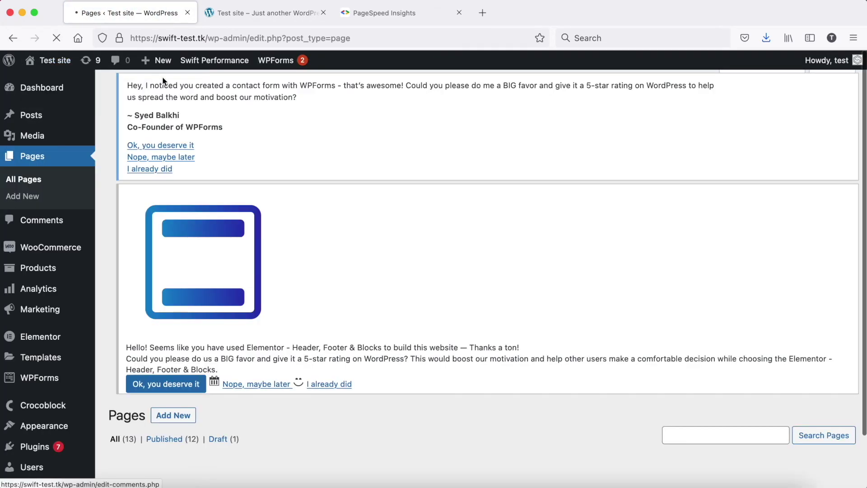
mouse_move(211, 61)
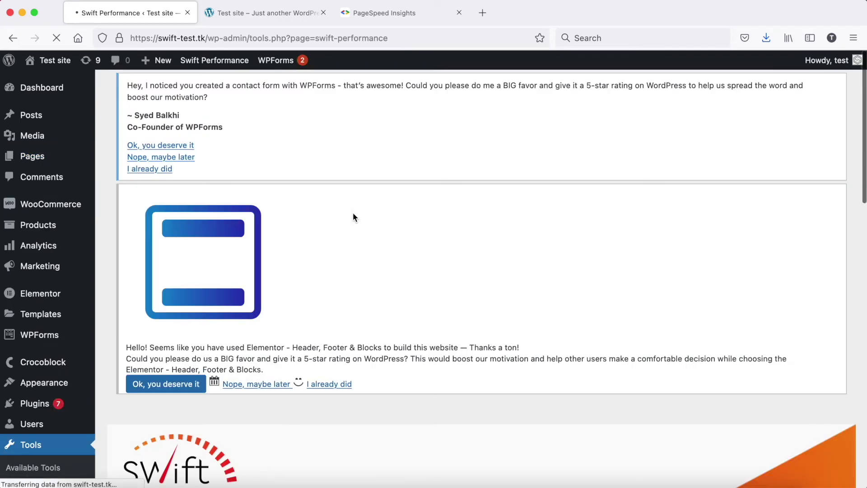
scroll(353, 217, "down", 10)
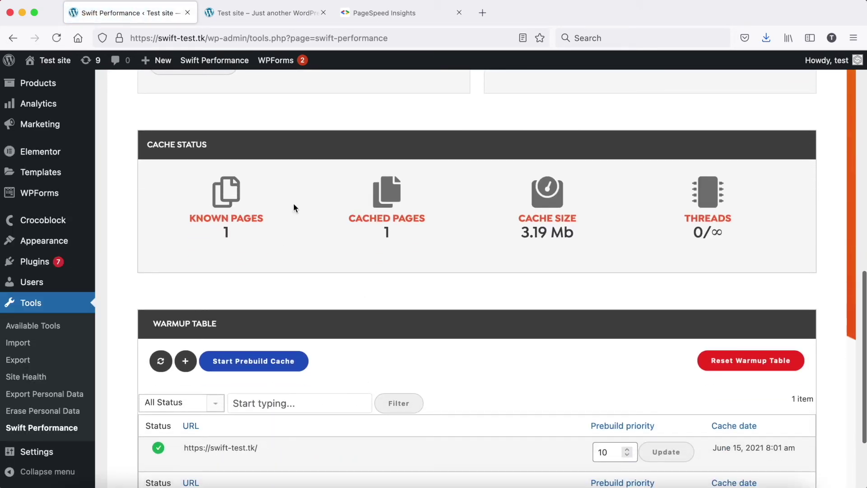
Reload the site's home page and inspect the header's account links and the Best Selling Products section.
left_click(273, 12)
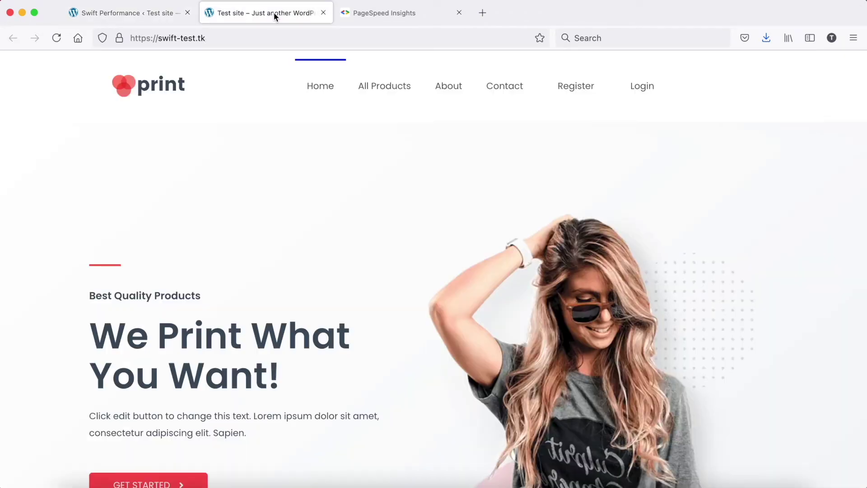
key("super+r")
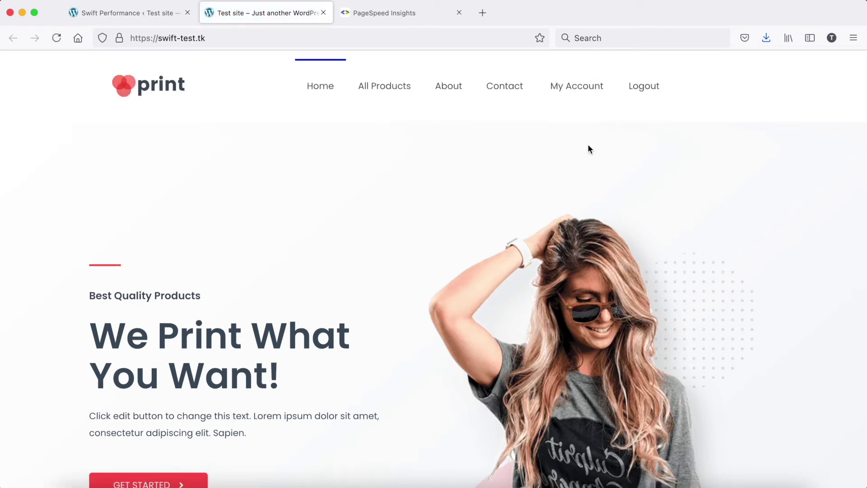
scroll(623, 145, "up", 1)
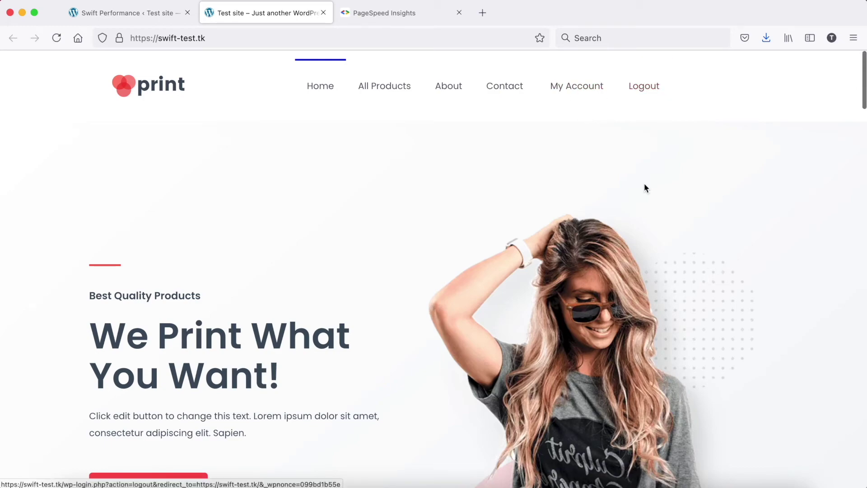
scroll(645, 188, "down", 15)
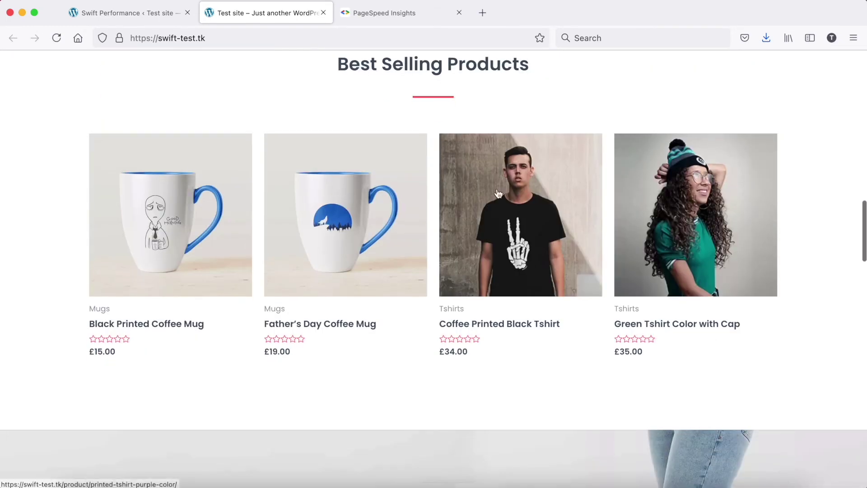
scroll(374, 200, "up", 15)
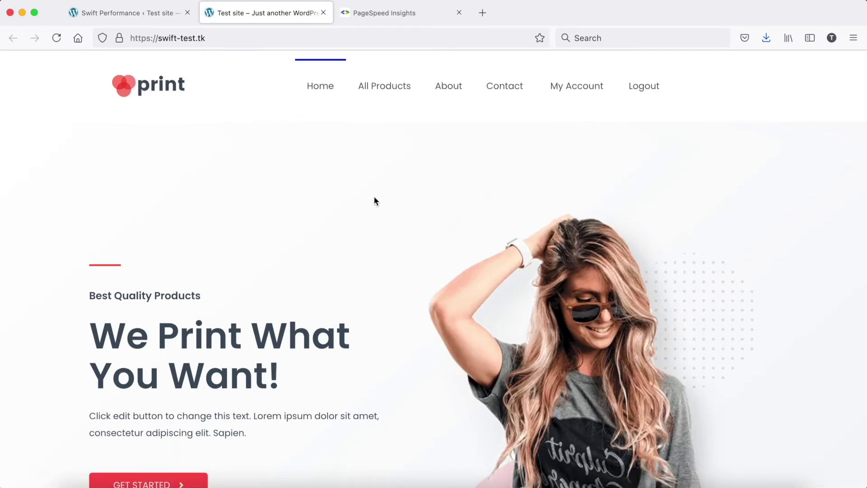
Switch to PageSpeed Insights, analyze the site's home page again, and view the mobile and desktop results.
left_click(373, 13)
scroll(554, 185, "up", 2)
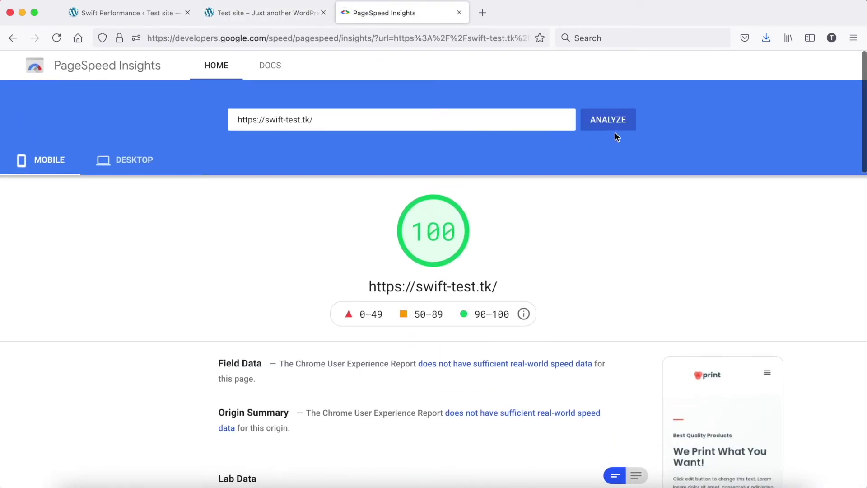
left_click(611, 121)
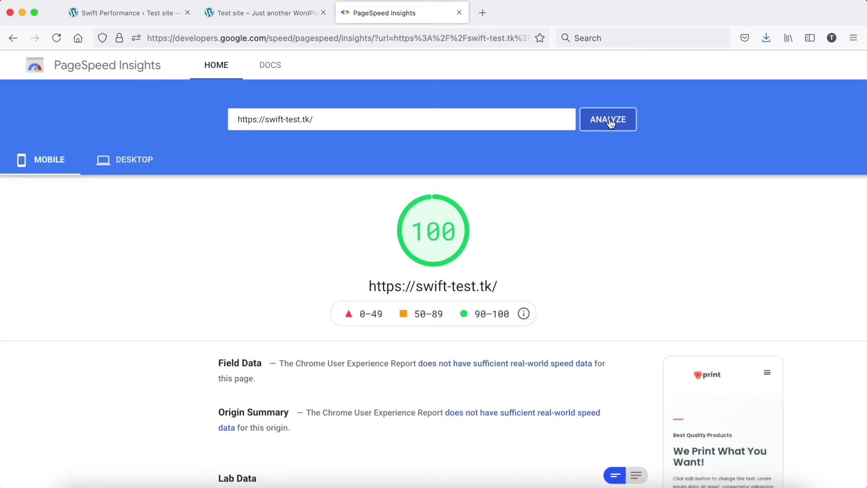
scroll(603, 226, "down", 2)
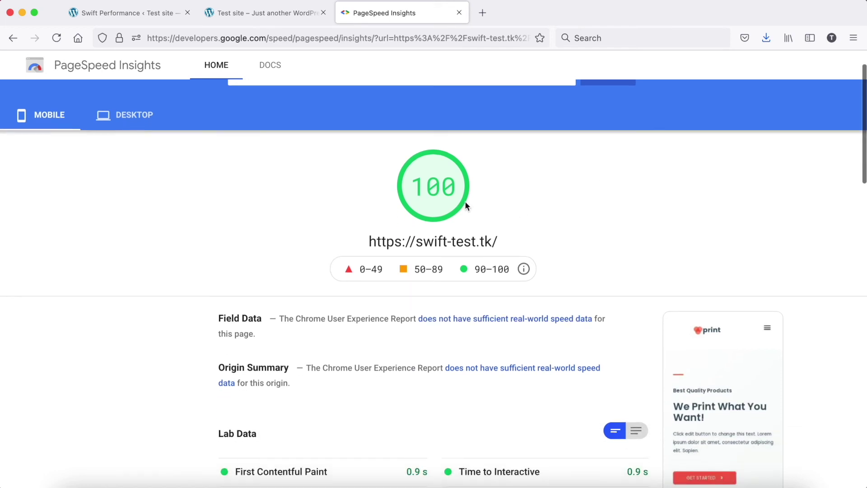
left_click(122, 115)
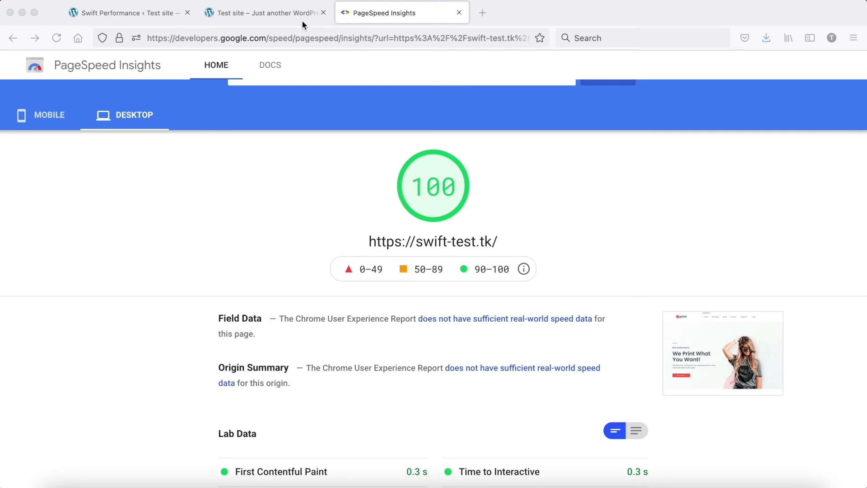
Return to the WordPress admin and open the Ajaxify section of Swift Performance's caching settings.
left_click(130, 17)
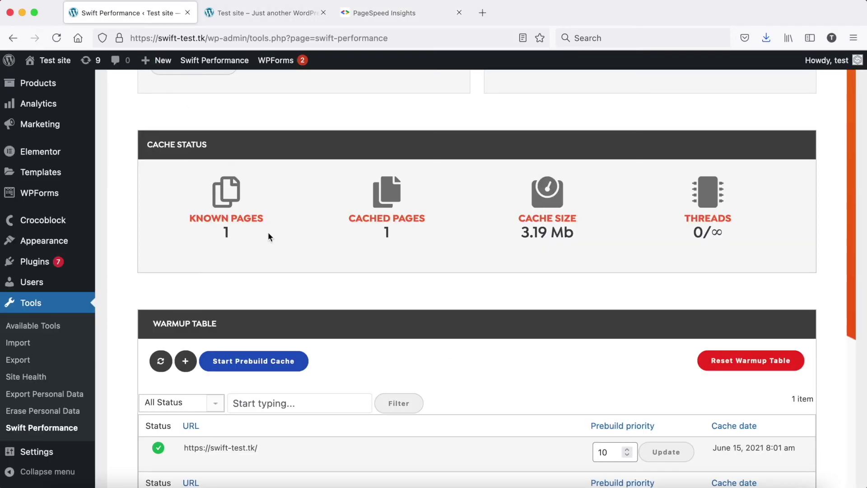
mouse_move(207, 69)
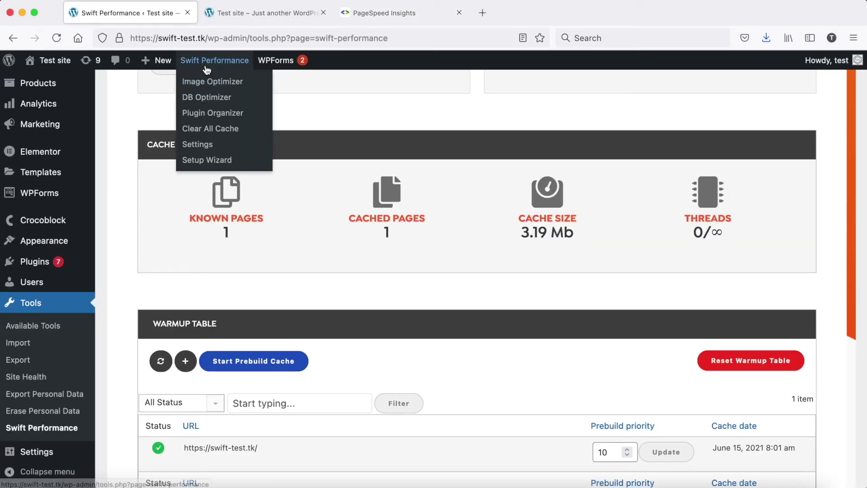
left_click(252, 145)
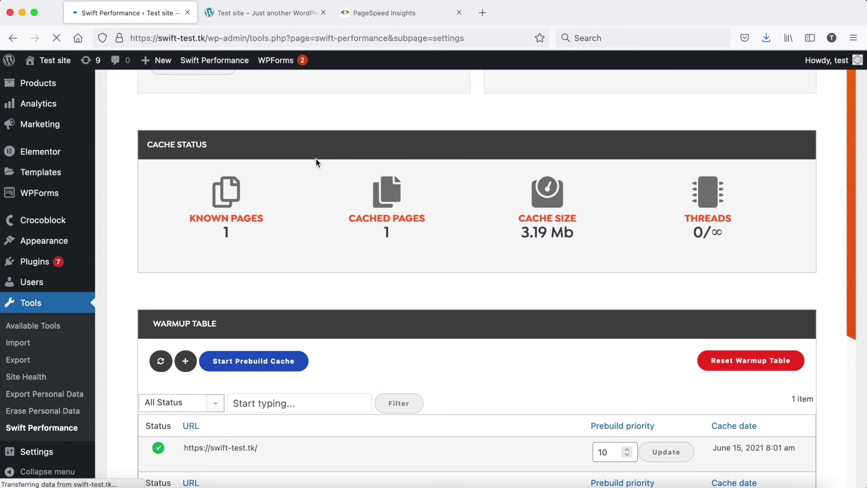
scroll(315, 158, "down", 5)
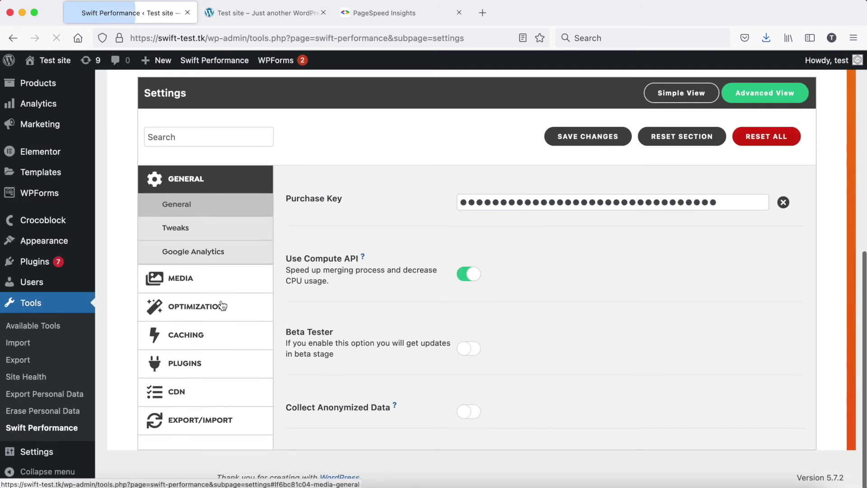
left_click(212, 407)
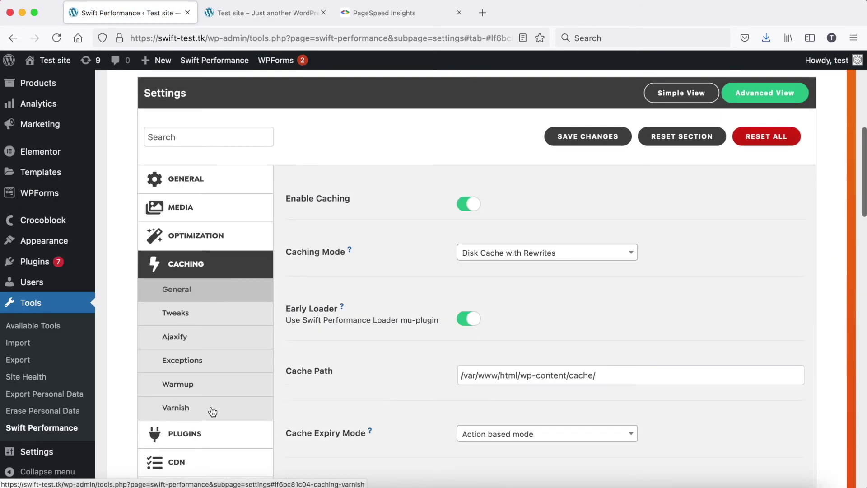
left_click(199, 336)
scroll(543, 312, "down", 5)
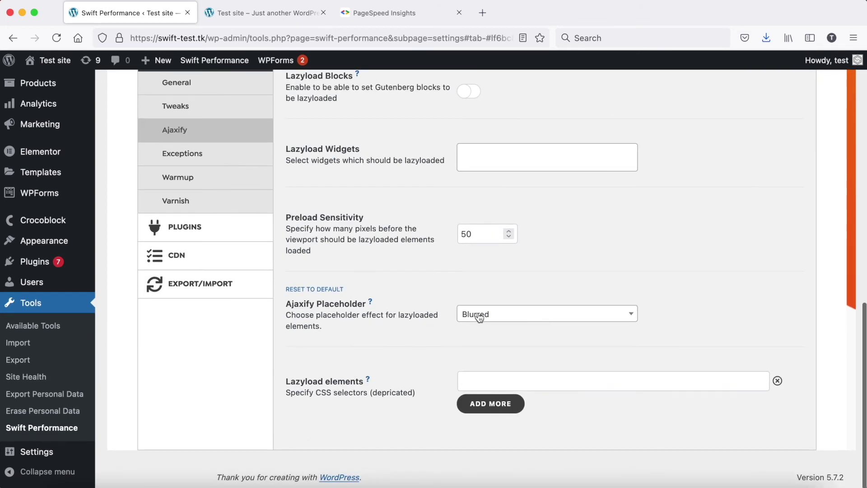
Set the Ajaxify Placeholder to Hidden, save the settings, and clear the cache.
left_click(522, 316)
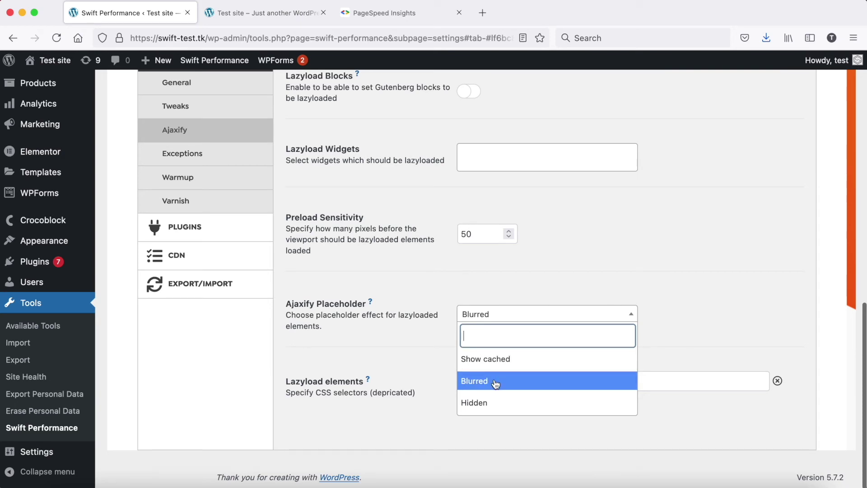
left_click(489, 403)
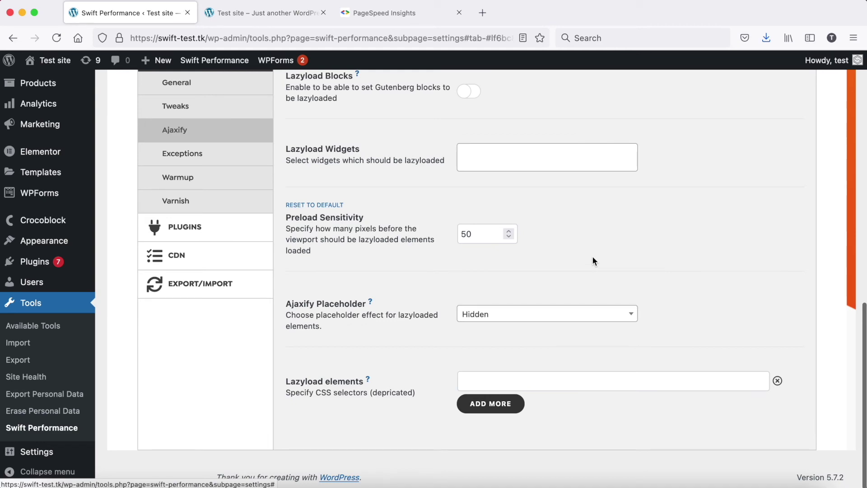
scroll(593, 261, "up", 10)
left_click(589, 347)
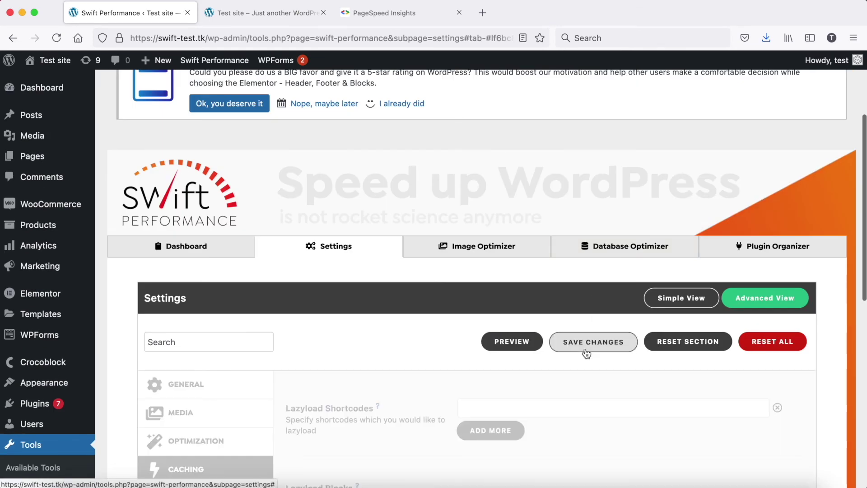
left_click(387, 250)
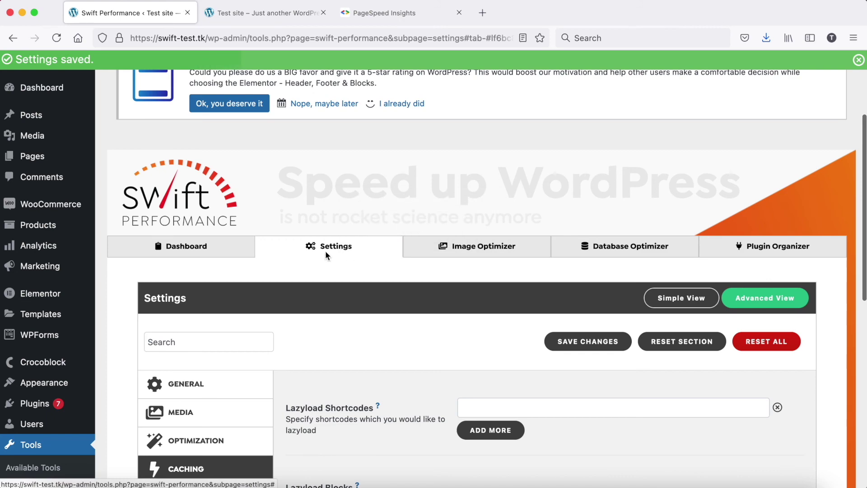
Check the cache status on the Swift Performance dashboard, and reload the site's home page to inspect how the header's account links load.
left_click(222, 243)
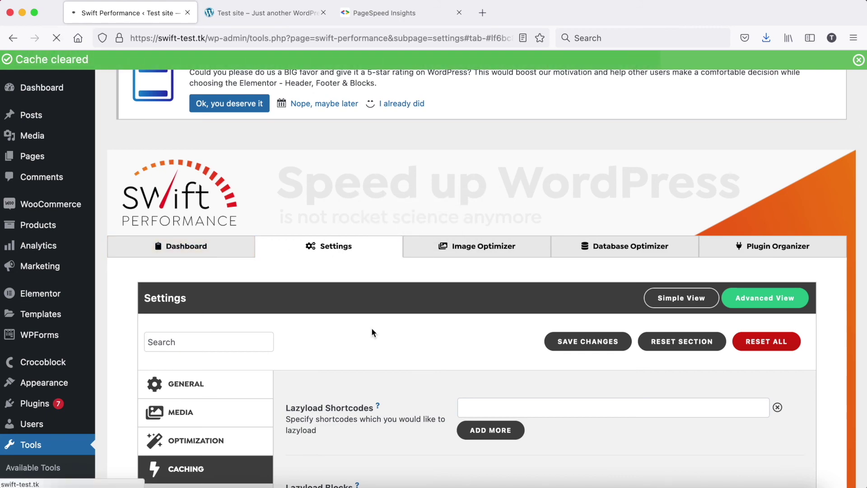
scroll(371, 328, "down", 10)
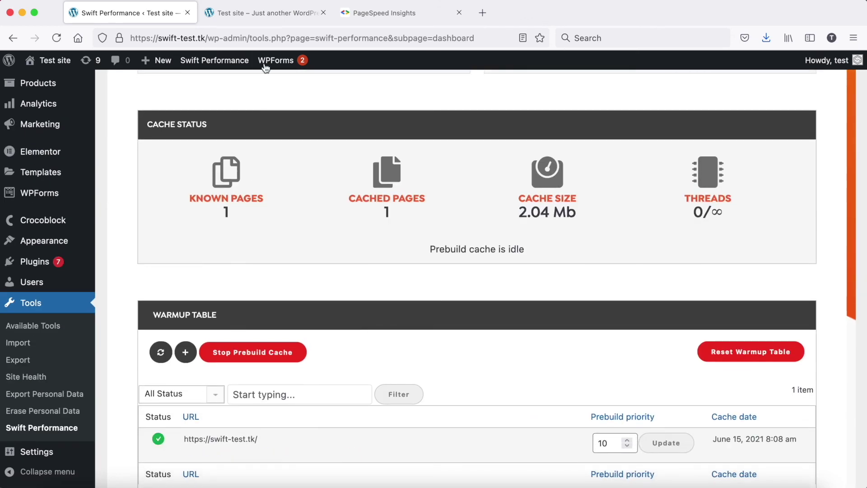
left_click(276, 14)
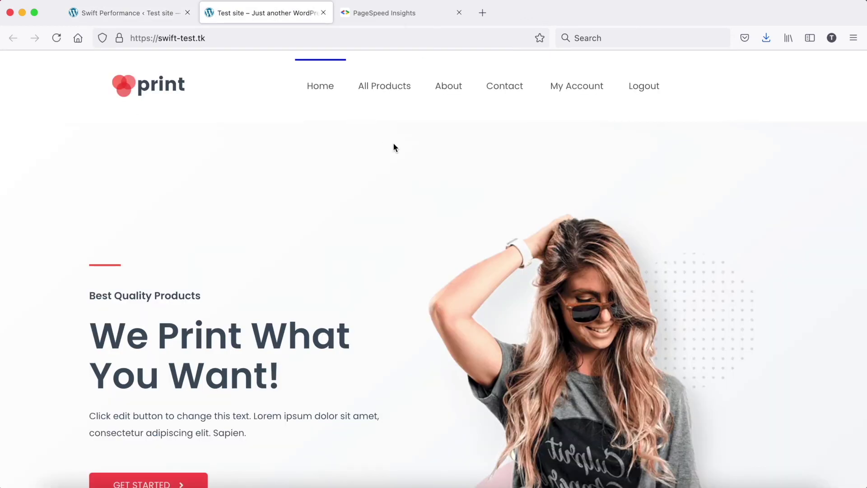
key("super+r")
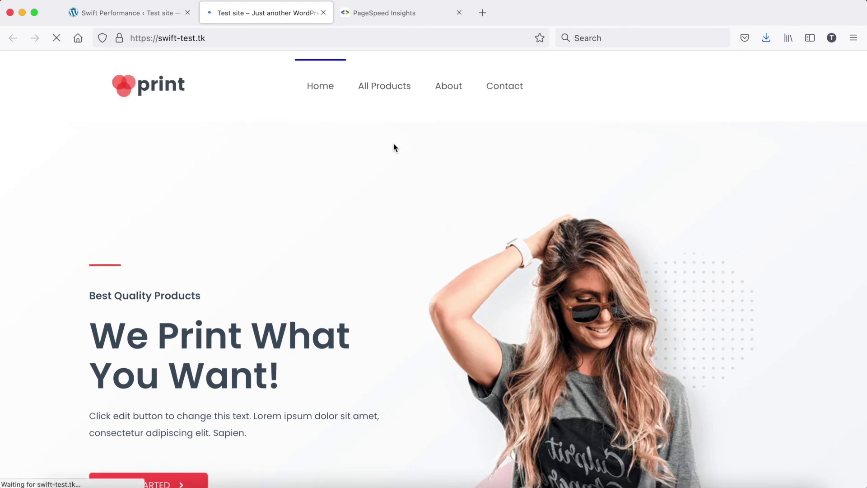